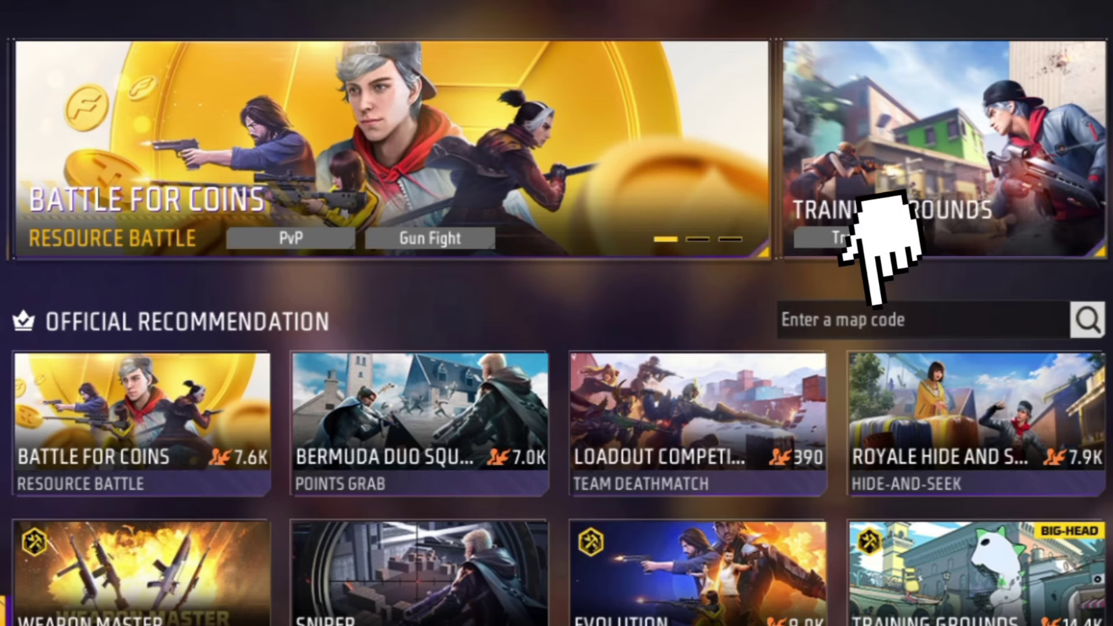
Paste the copied V2BERMUDASACSO map code into map search and search for it
click(874, 321)
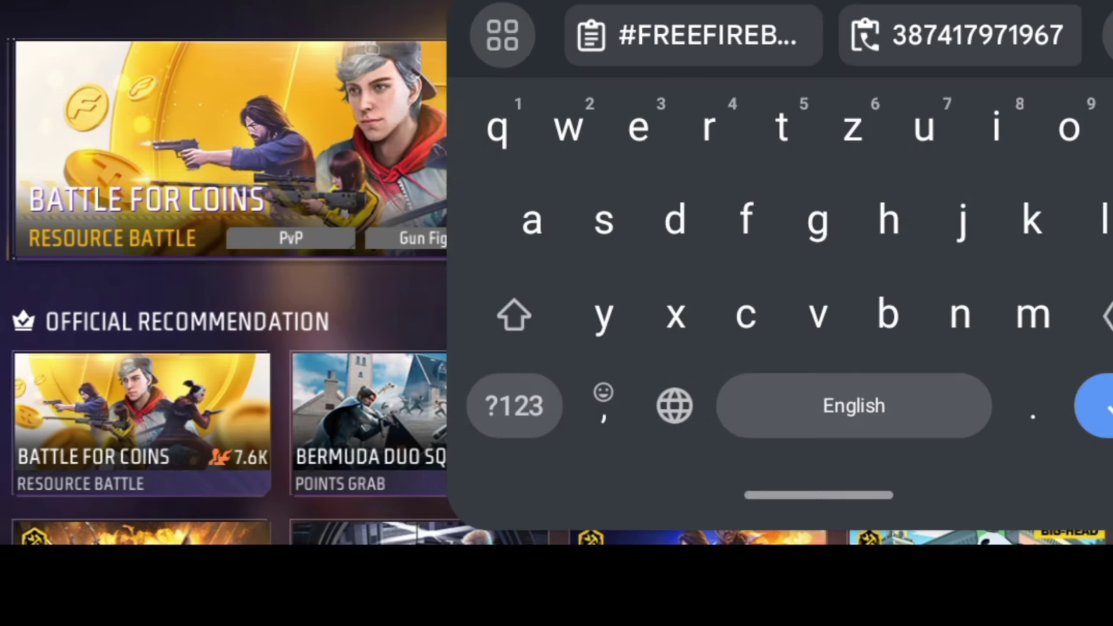
click(957, 34)
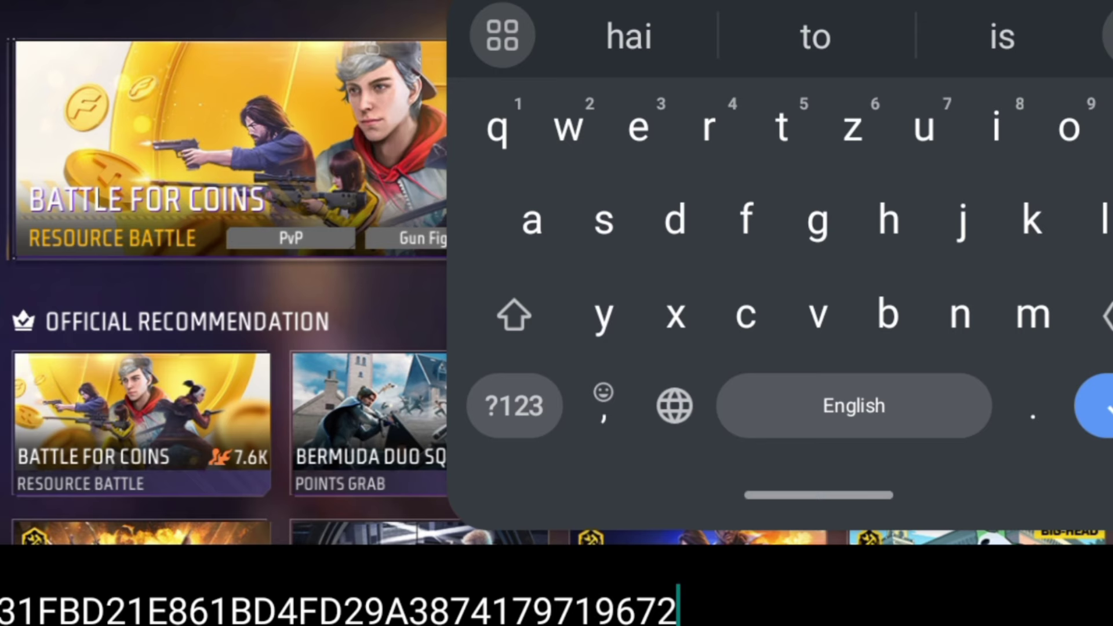
click(1098, 406)
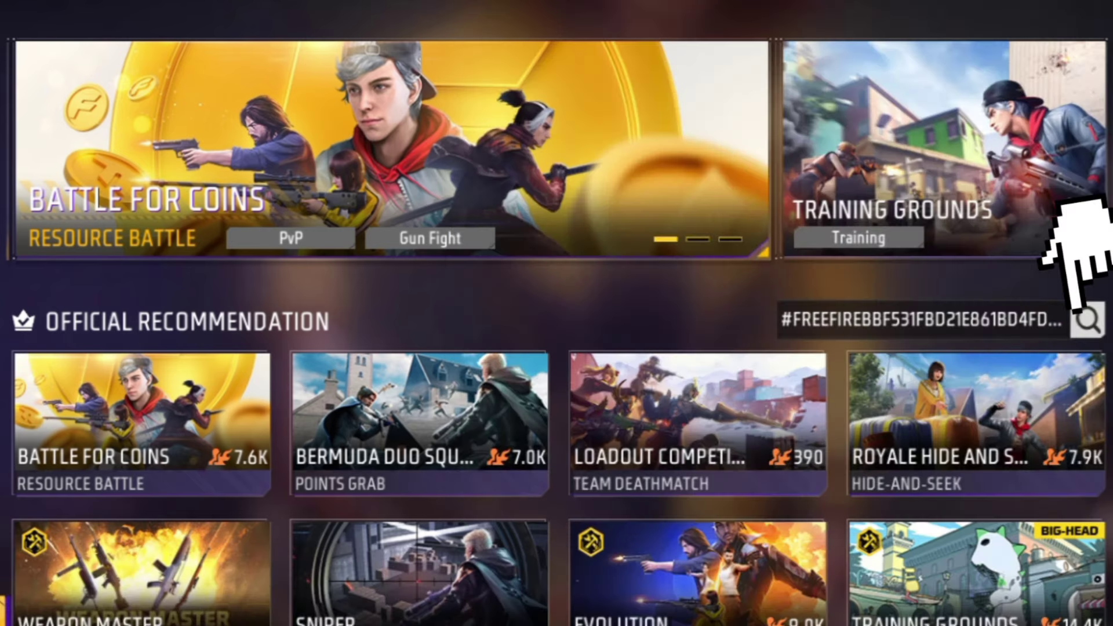
click(1087, 320)
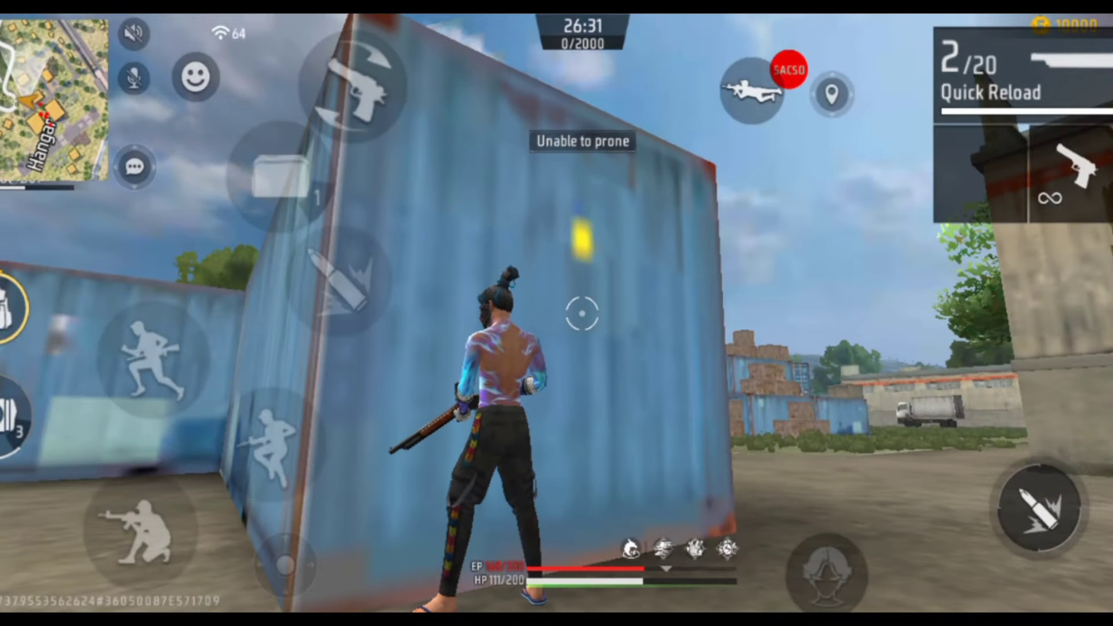
Open the map's SACSO mod menu with the red button
click(788, 70)
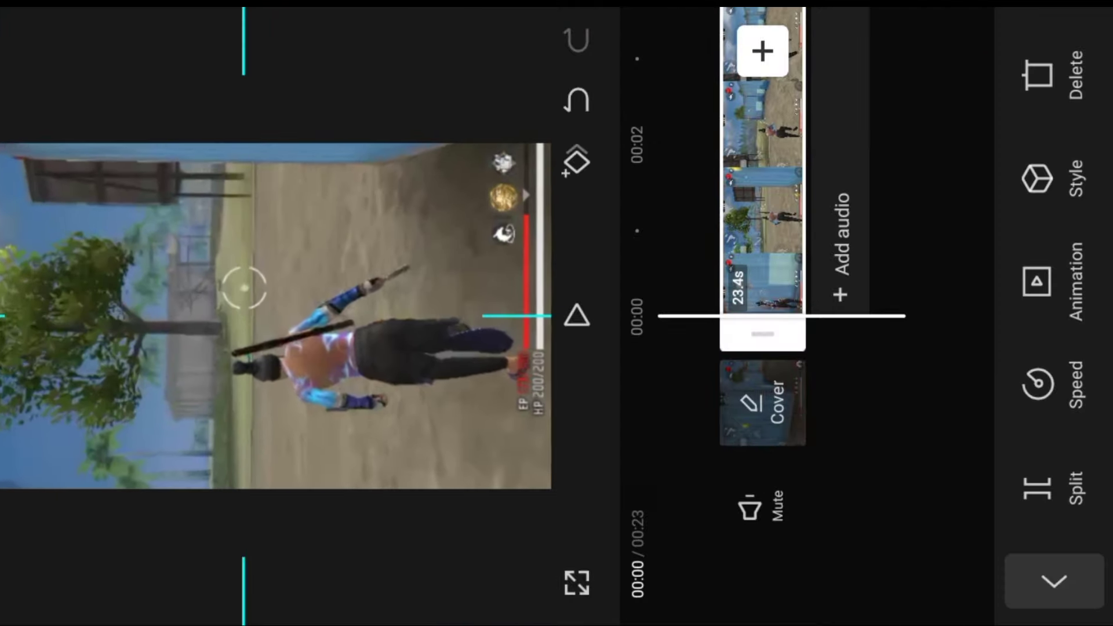
Split the gameplay clip where the mod-menu footage begins near 00:07, then scrub to its end
drag(261, 297, 261, 331)
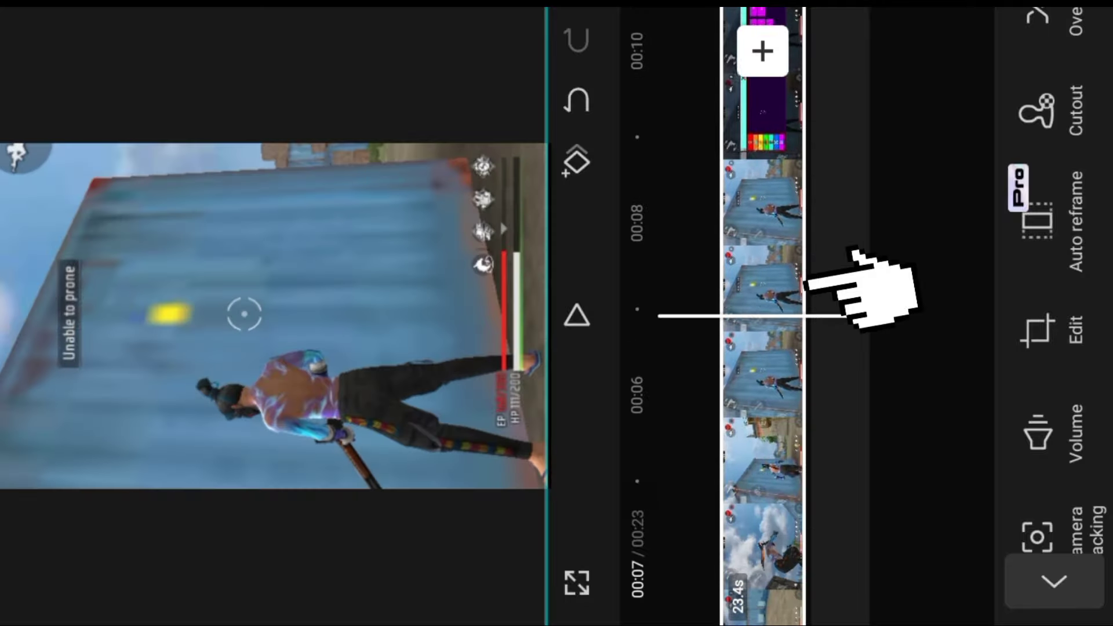
click(763, 366)
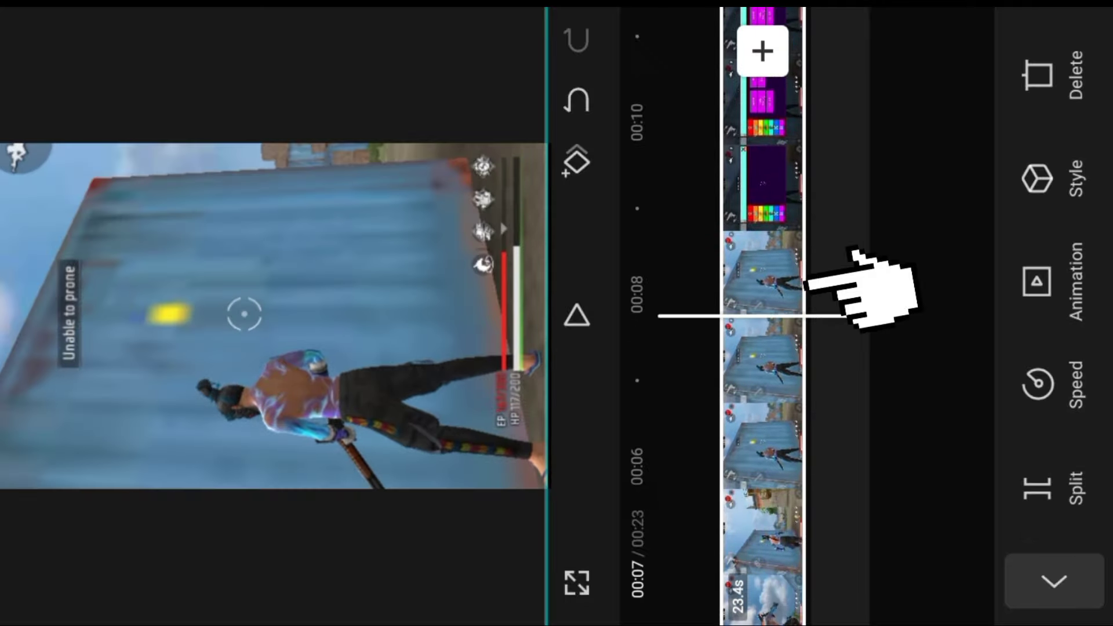
drag(763, 262, 763, 287)
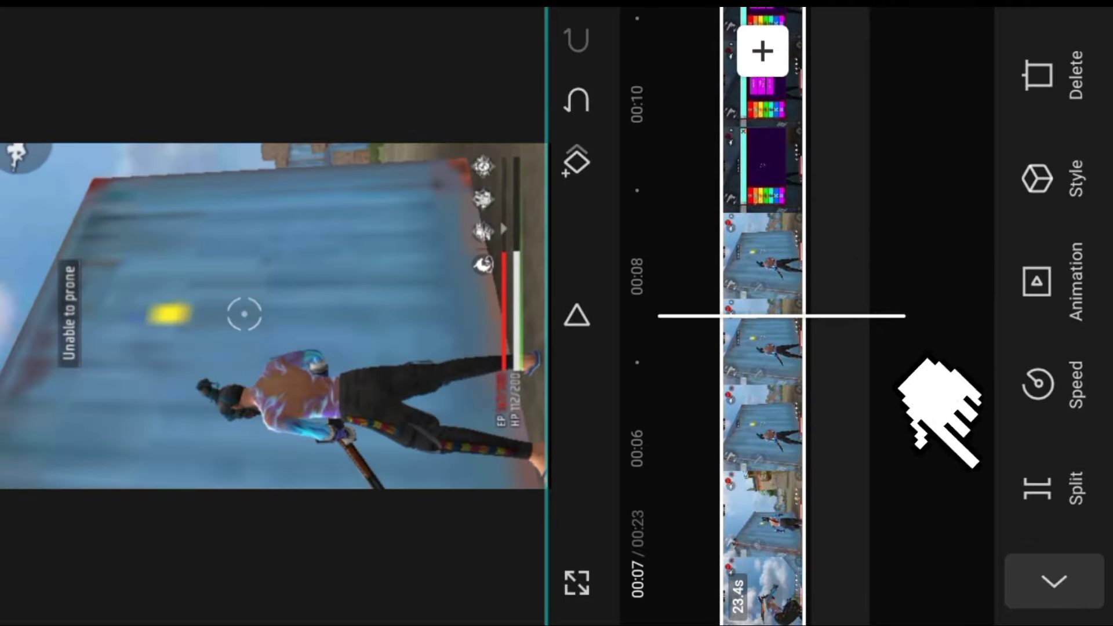
click(1037, 488)
drag(763, 261, 763, 173)
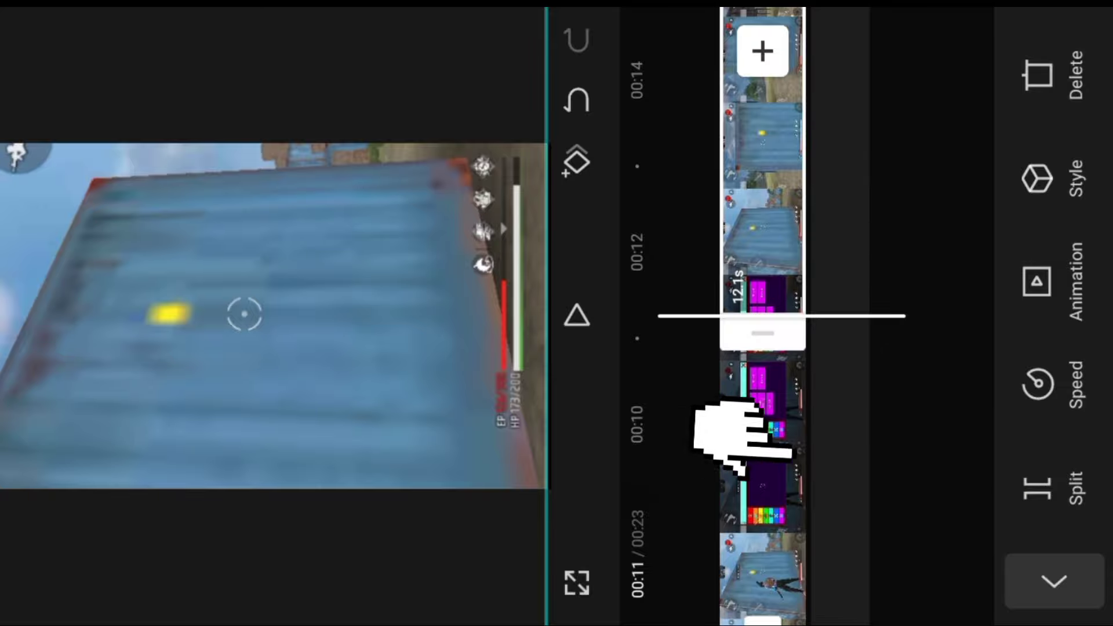
Delete the mod-menu clip and put a Mix transition between the remaining gameplay clips
click(1037, 73)
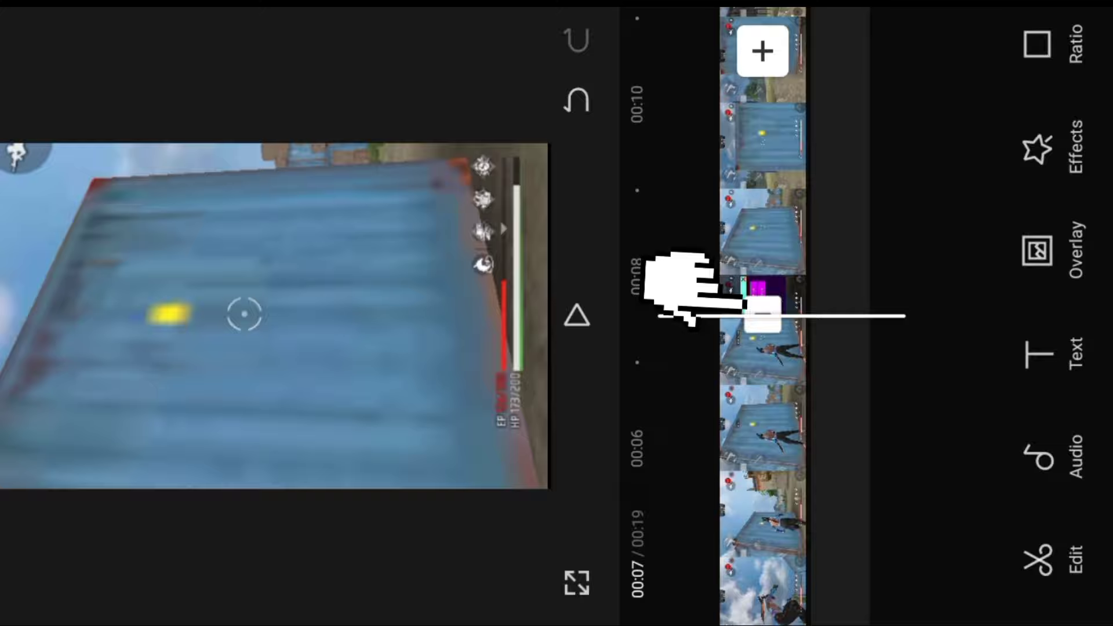
click(764, 311)
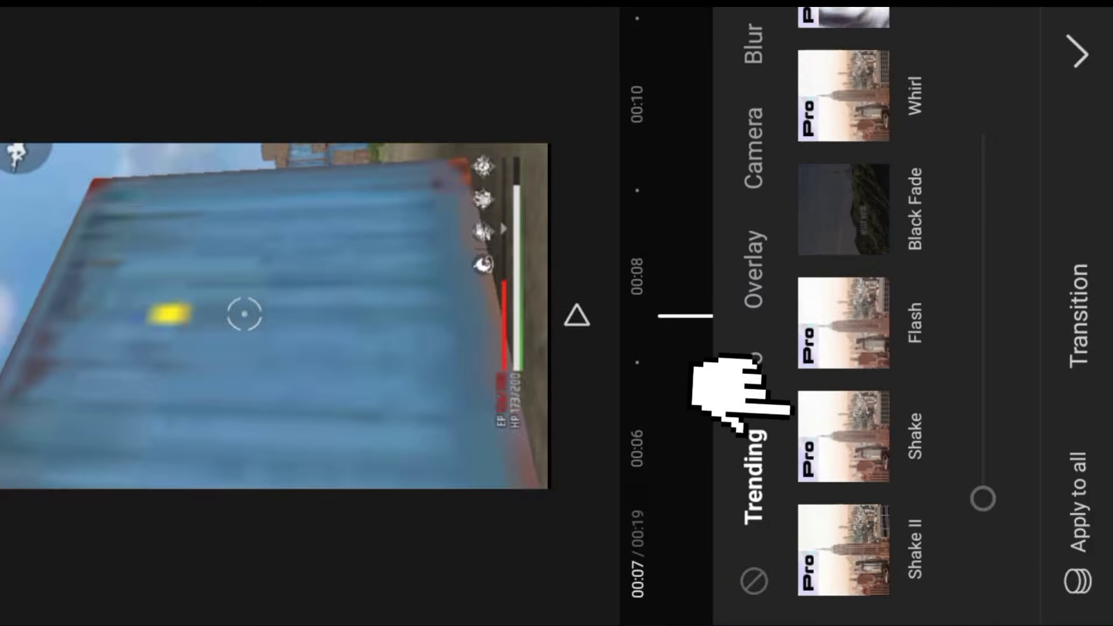
scroll(844, 314, down, 4)
scroll(843, 313, down, 3)
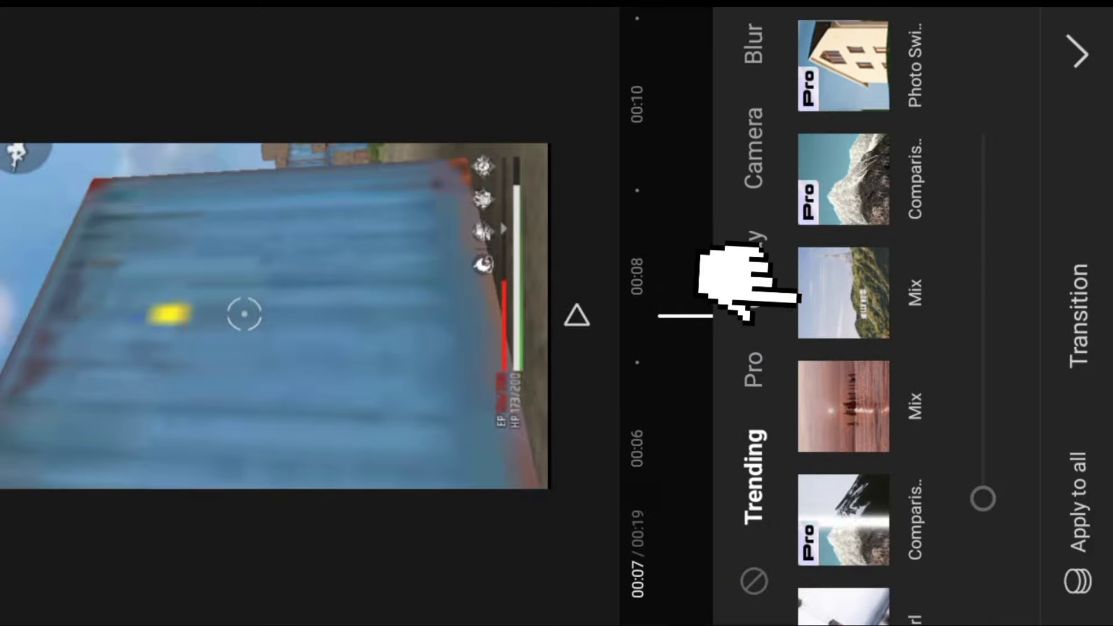
click(843, 291)
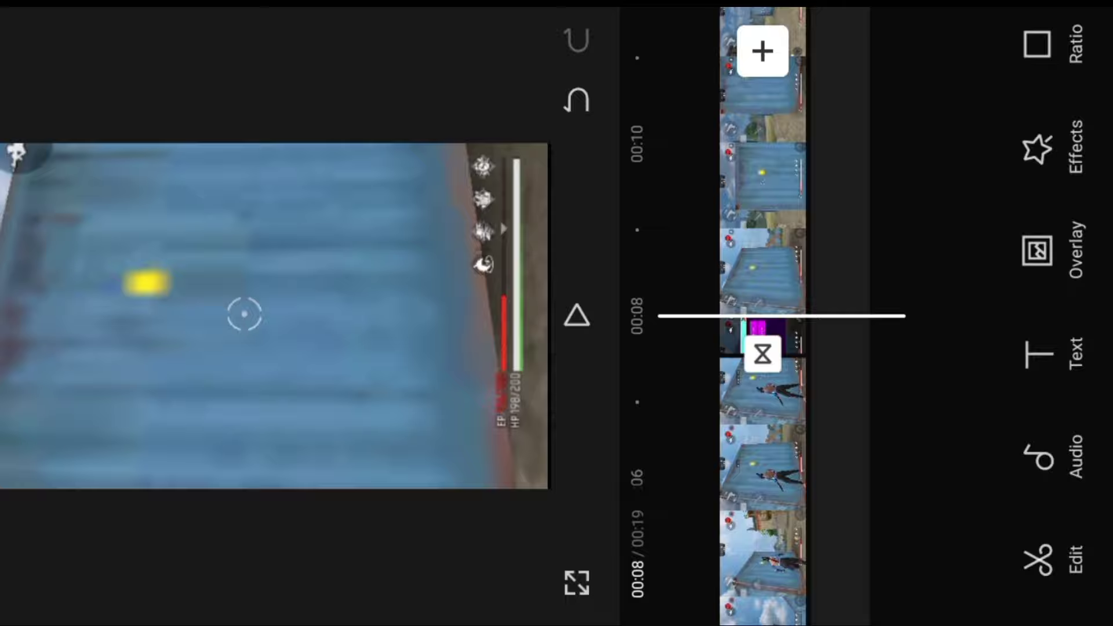
click(763, 339)
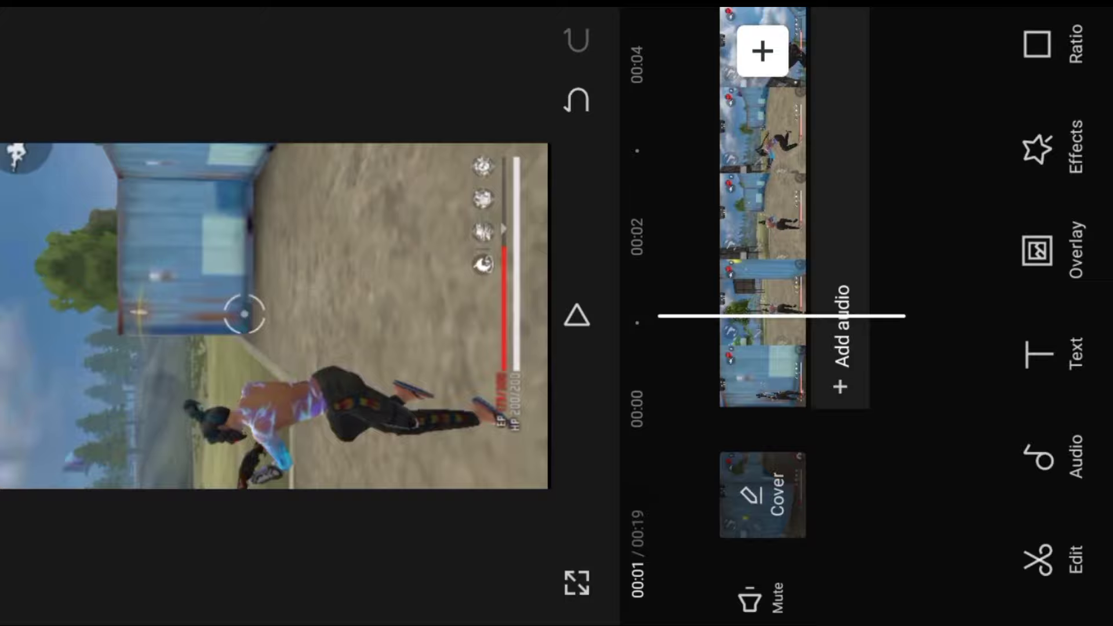
Brighten the first gameplay clip slightly and boost its saturation
click(731, 253)
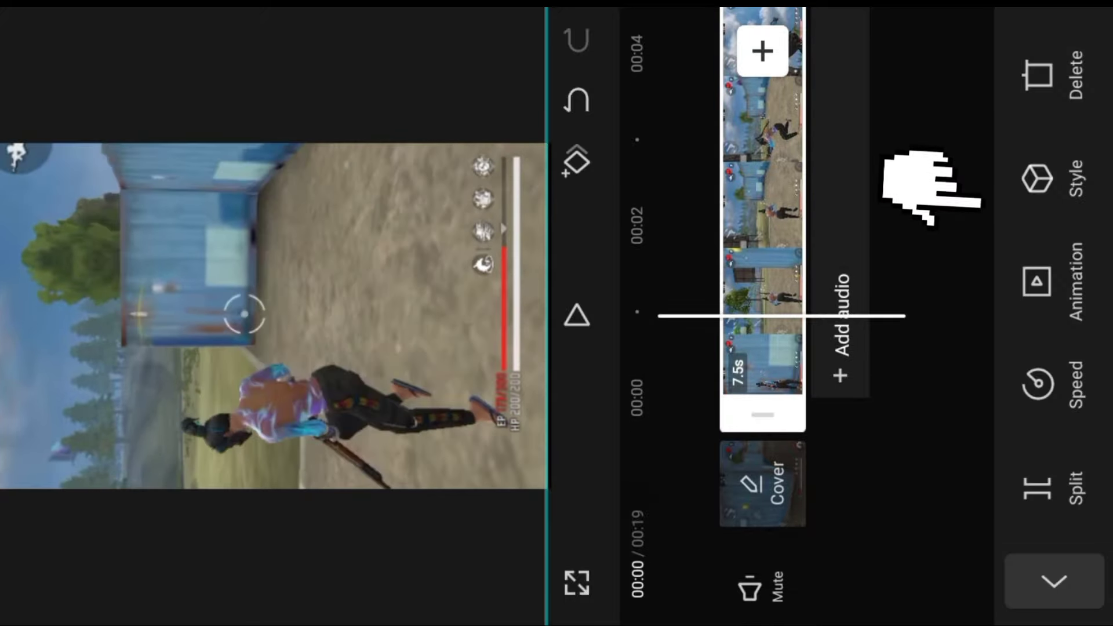
scroll(1036, 262, down, 5)
scroll(931, 301, up, 2)
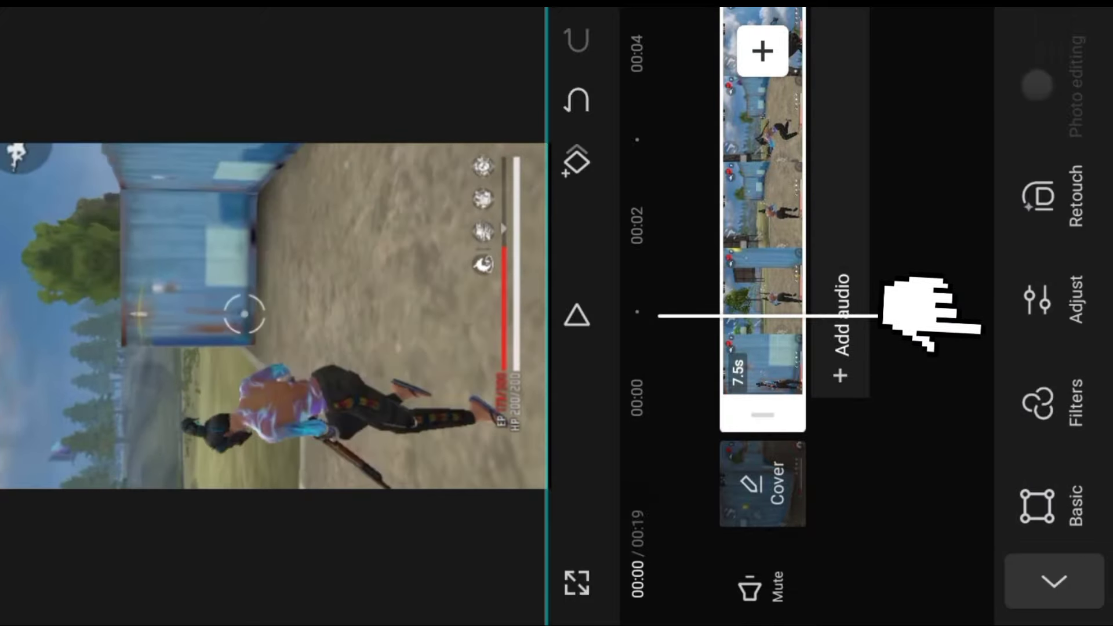
click(1031, 291)
click(840, 434)
drag(983, 318, 983, 255)
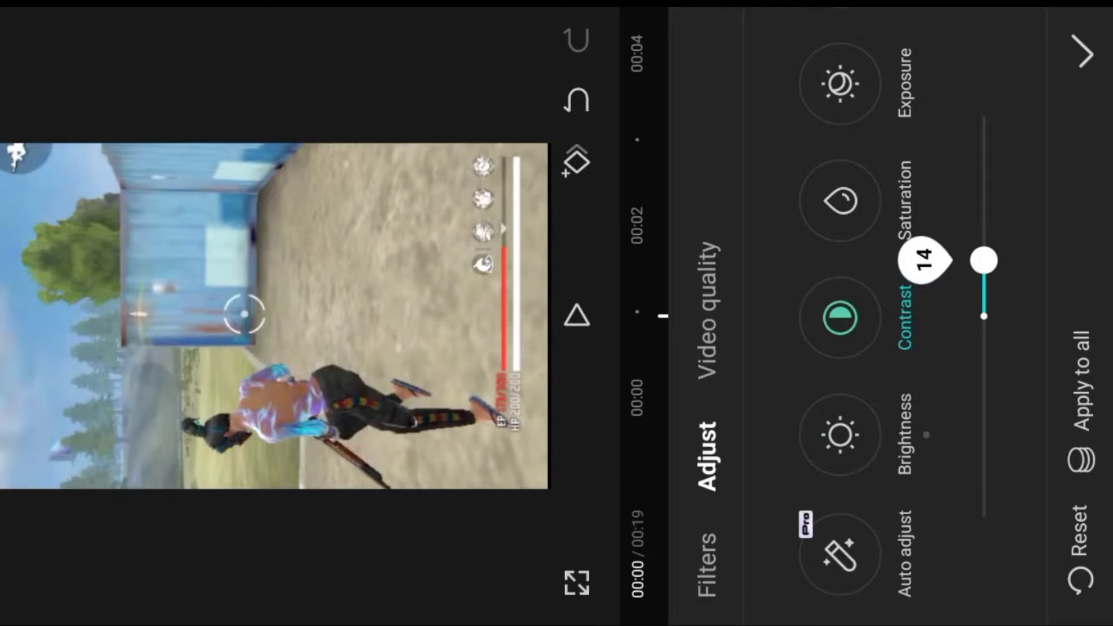
click(841, 200)
drag(984, 317, 984, 300)
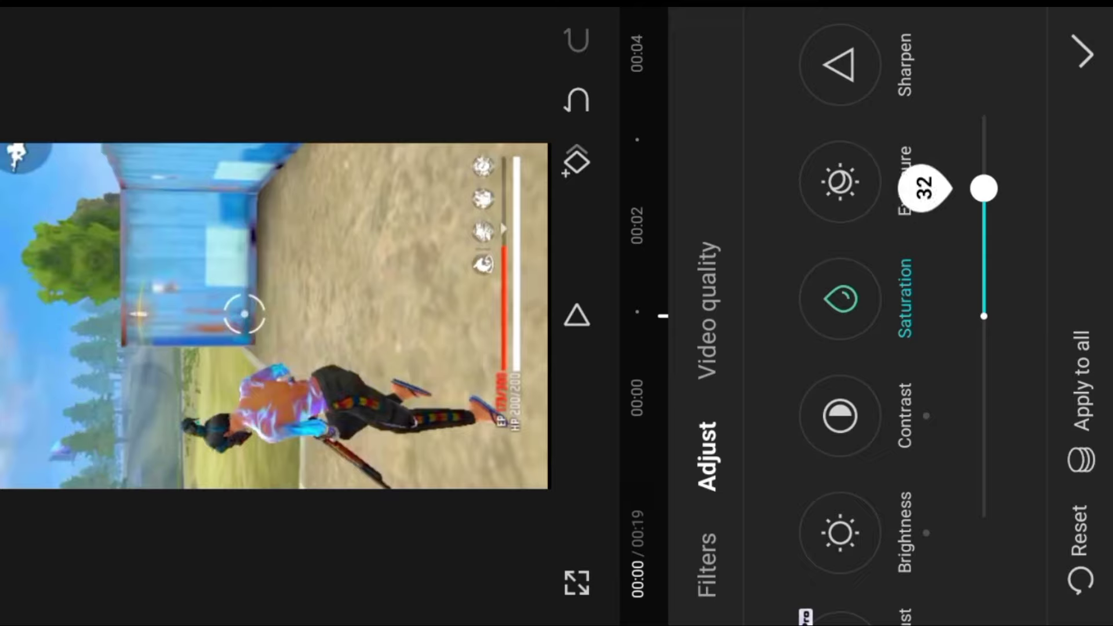
Adjust sharpen, highlight and shadow, set vignette to 17, and apply to all clips
click(840, 181)
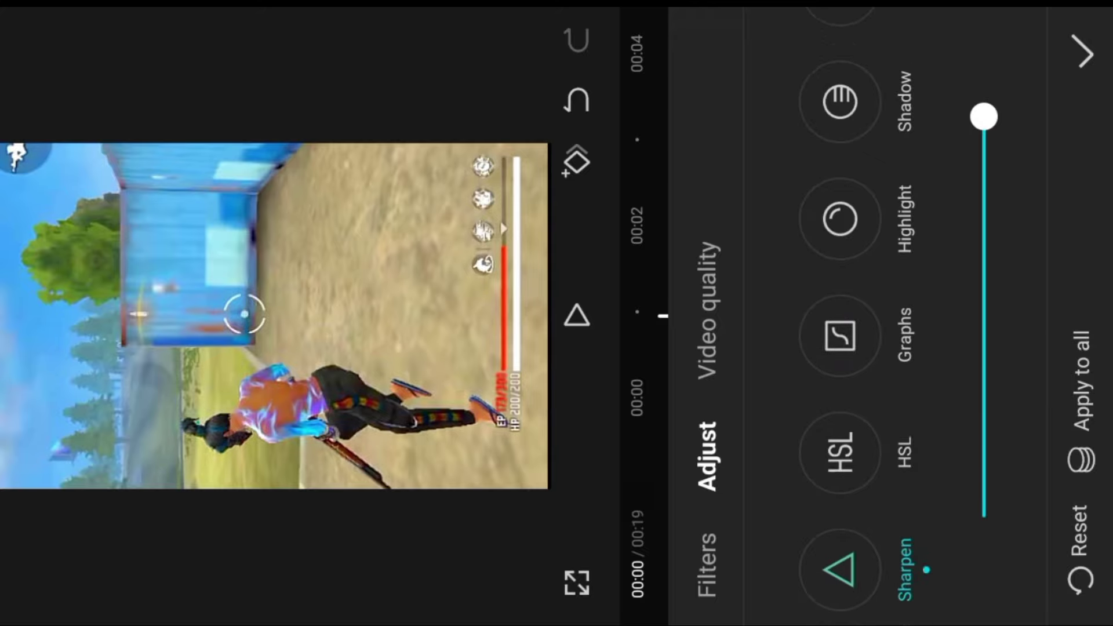
click(841, 220)
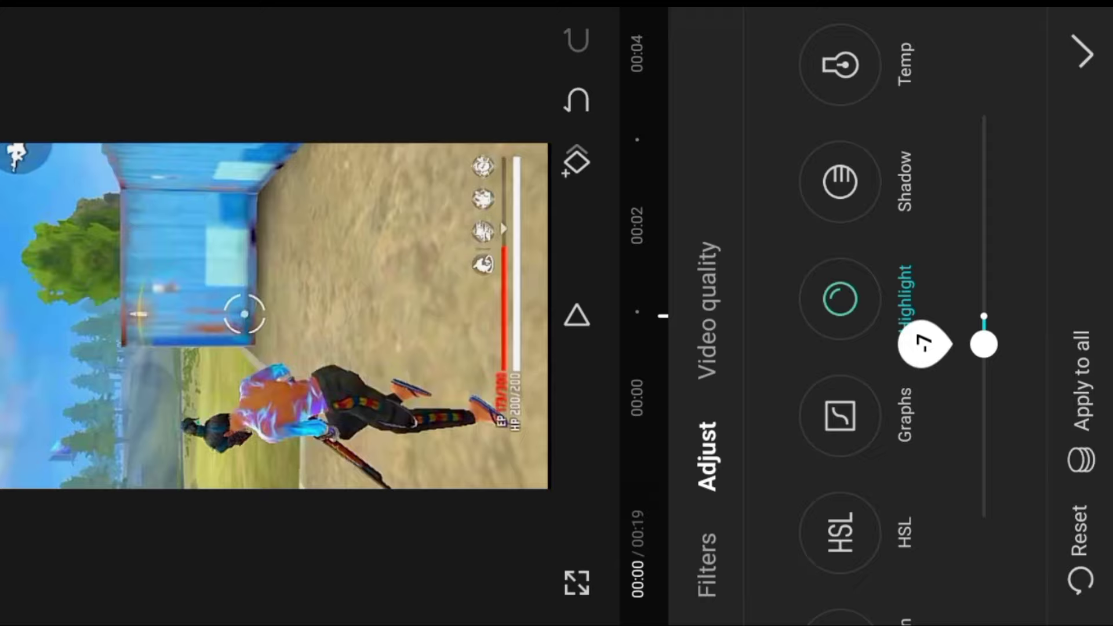
click(841, 181)
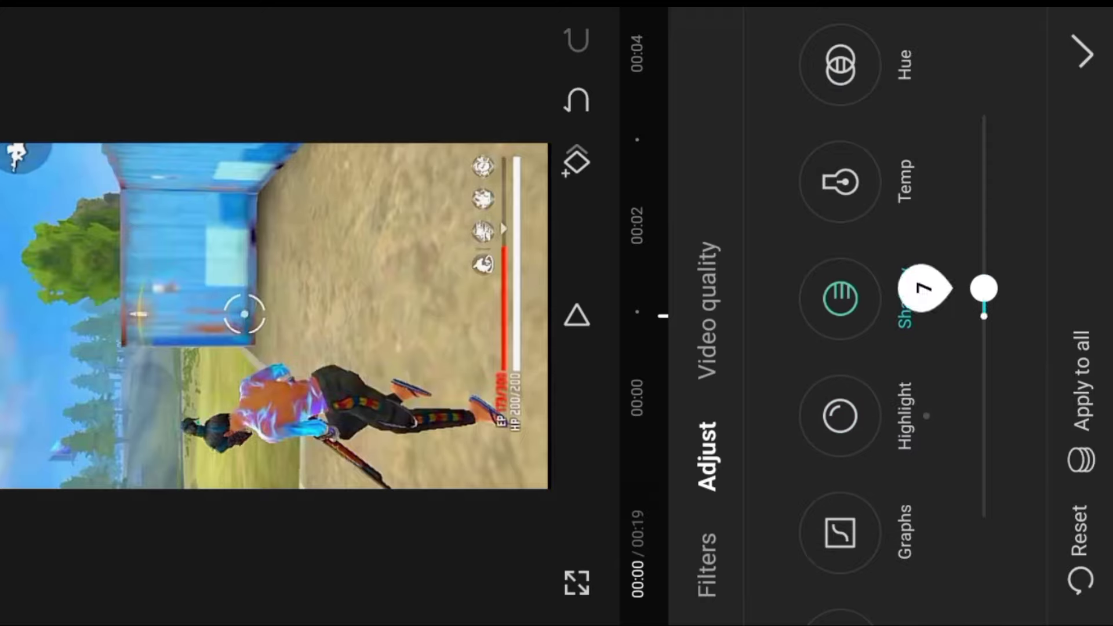
scroll(840, 295, up, 3)
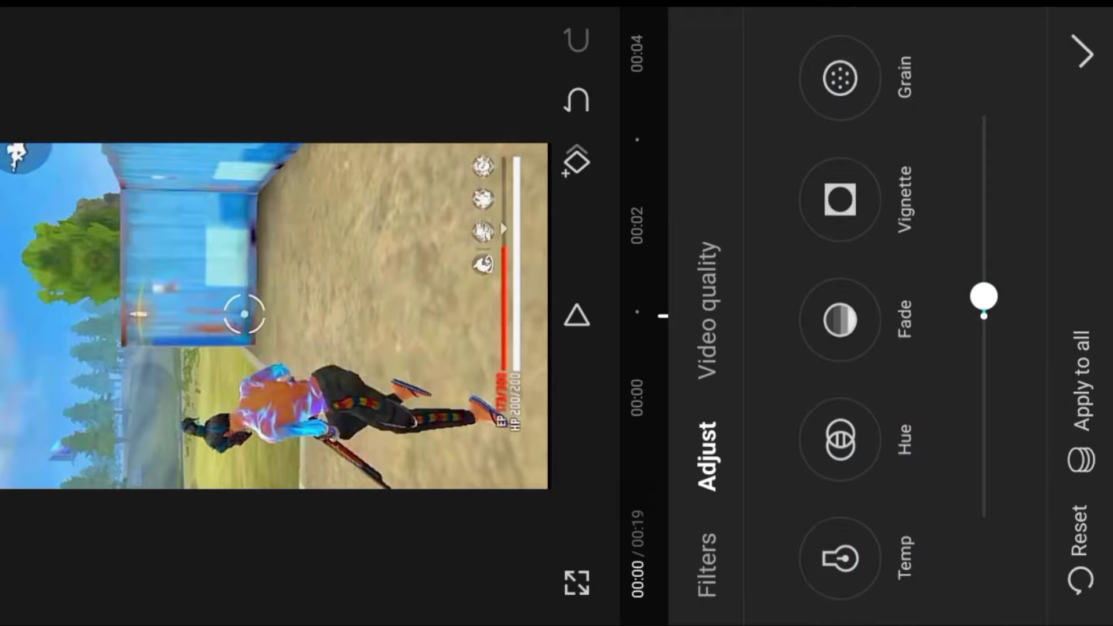
click(840, 193)
drag(983, 315, 984, 242)
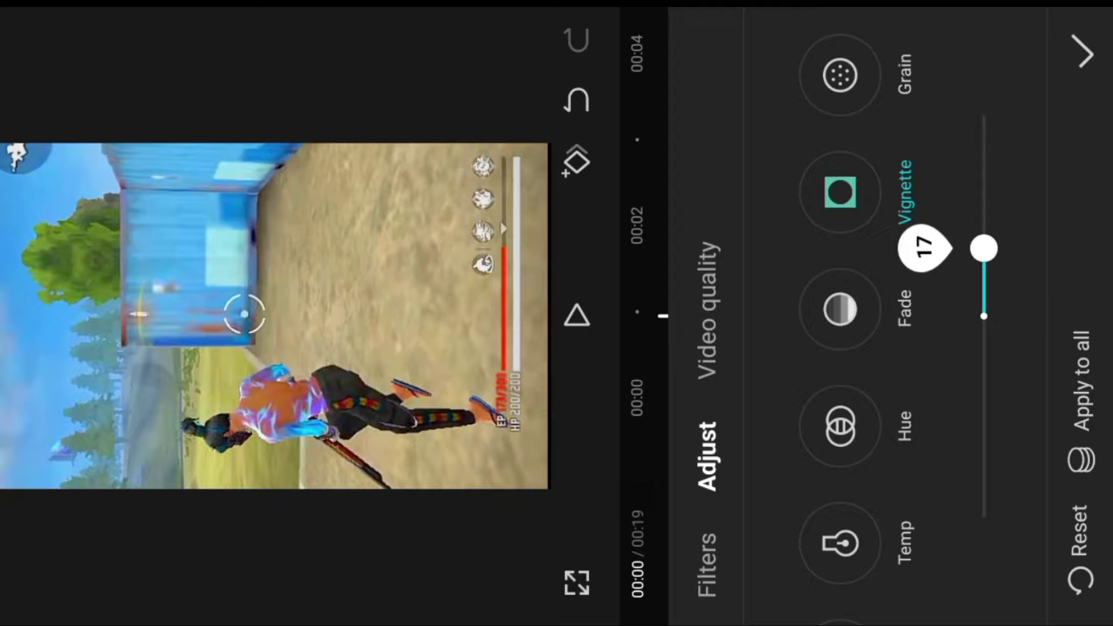
click(1081, 382)
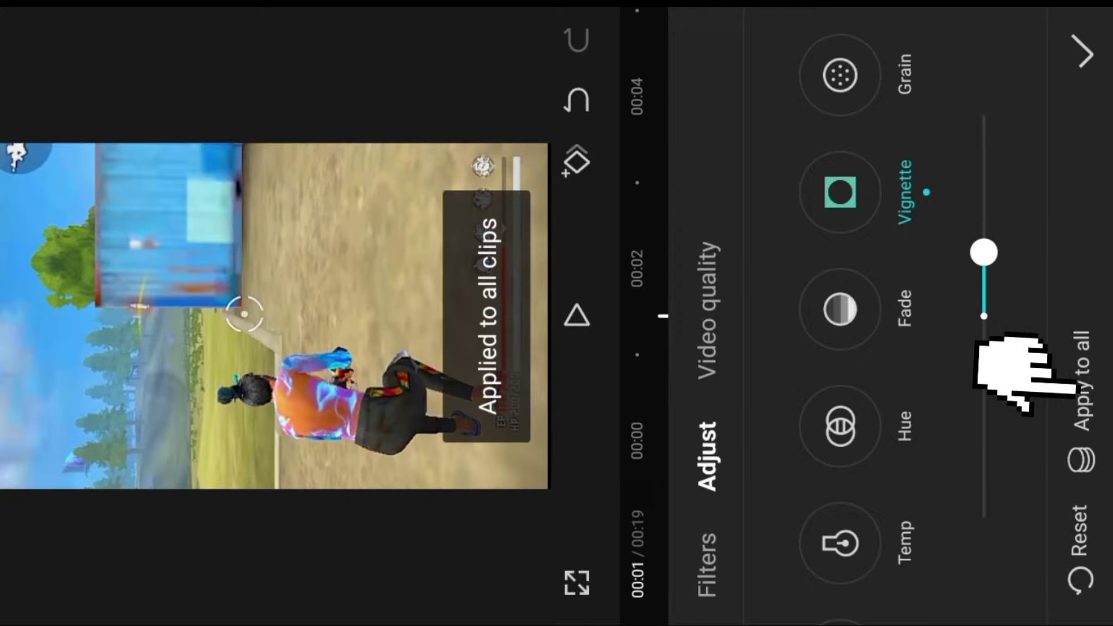
Add the Sharpen Edges video effect and stretch it to 00:19
click(1084, 54)
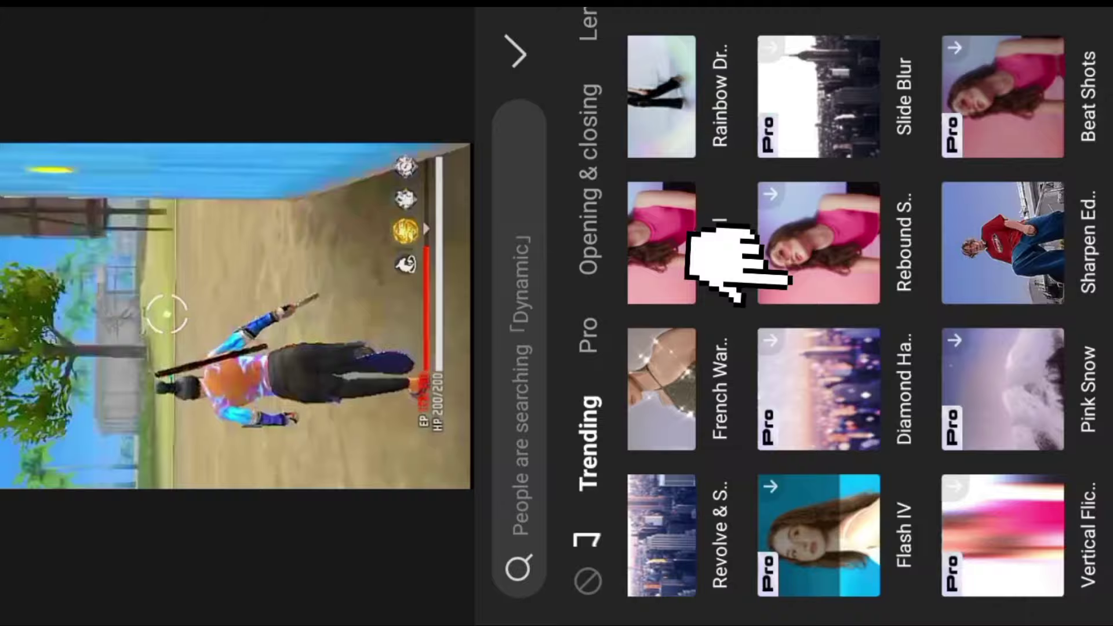
scroll(730, 261, down, 2)
click(879, 244)
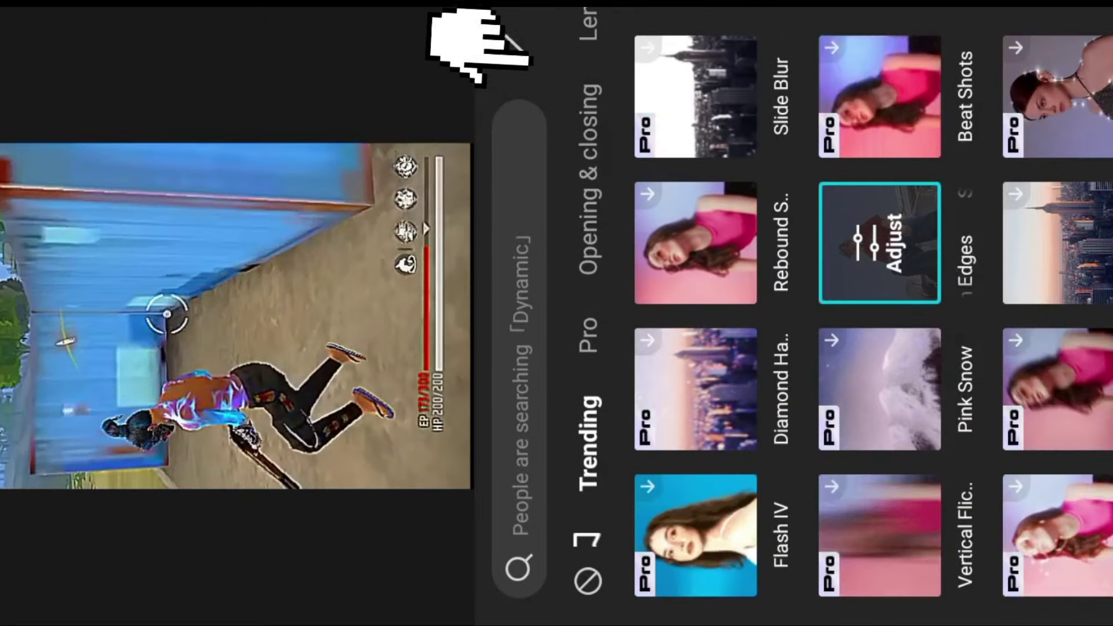
click(513, 52)
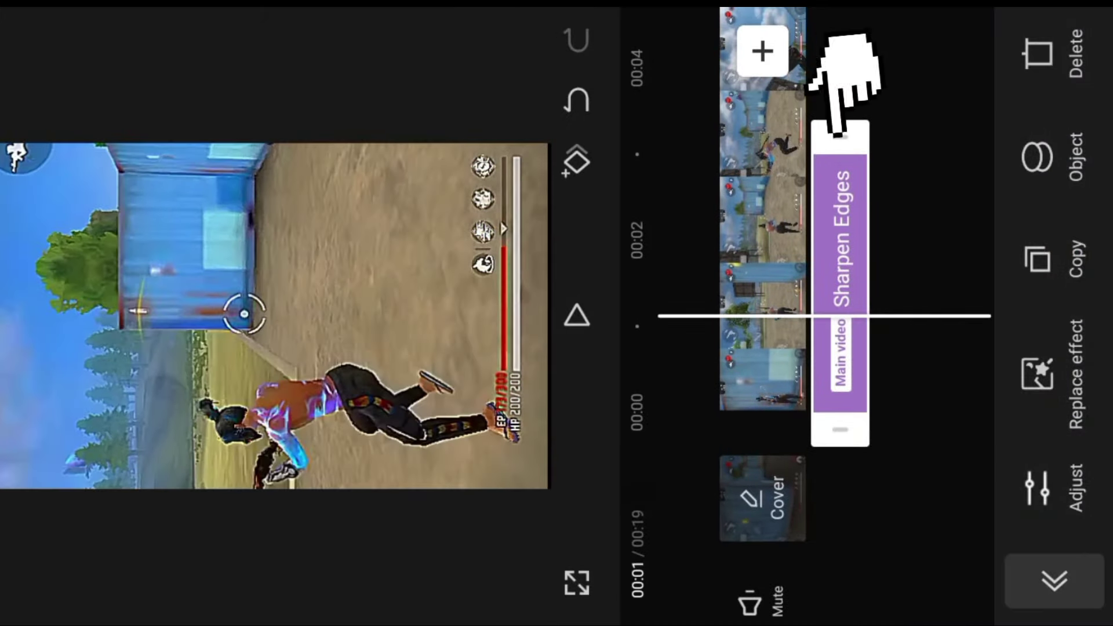
drag(841, 131, 840, 103)
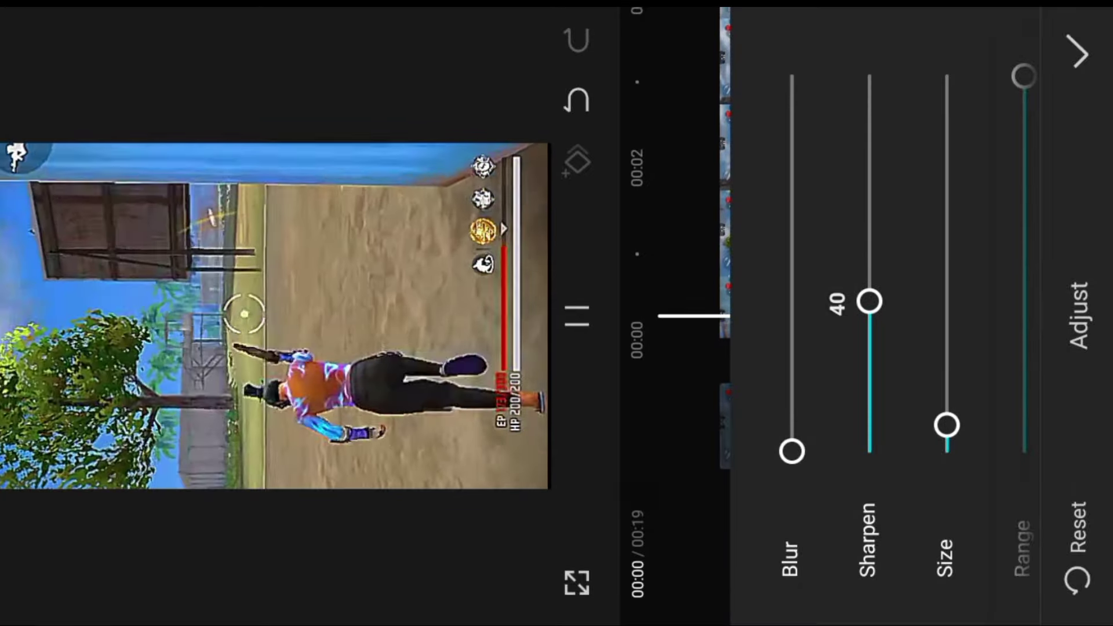
Set the Sharpen Edges size to 7 and filter strength to 41
drag(946, 426, 947, 426)
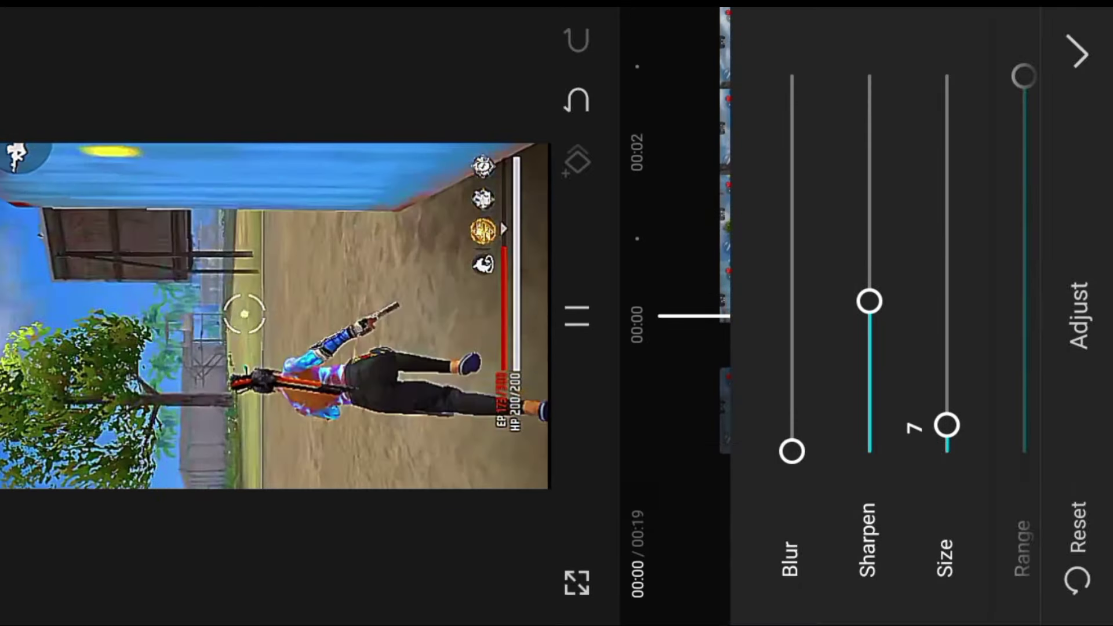
scroll(905, 261, right, 2)
drag(935, 77, 936, 283)
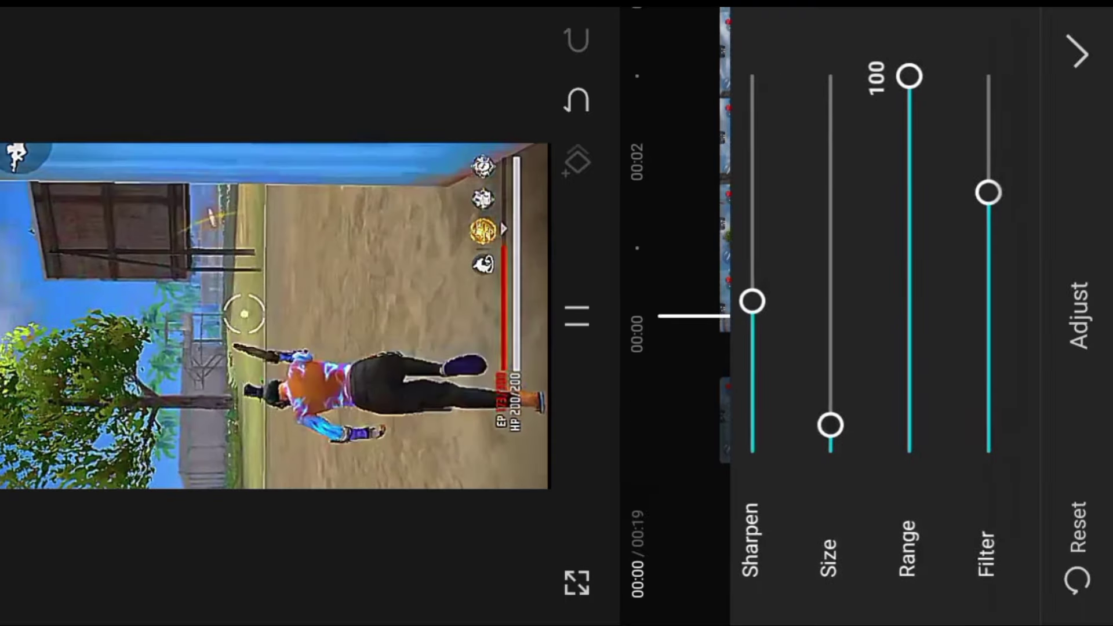
drag(1011, 193, 1011, 407)
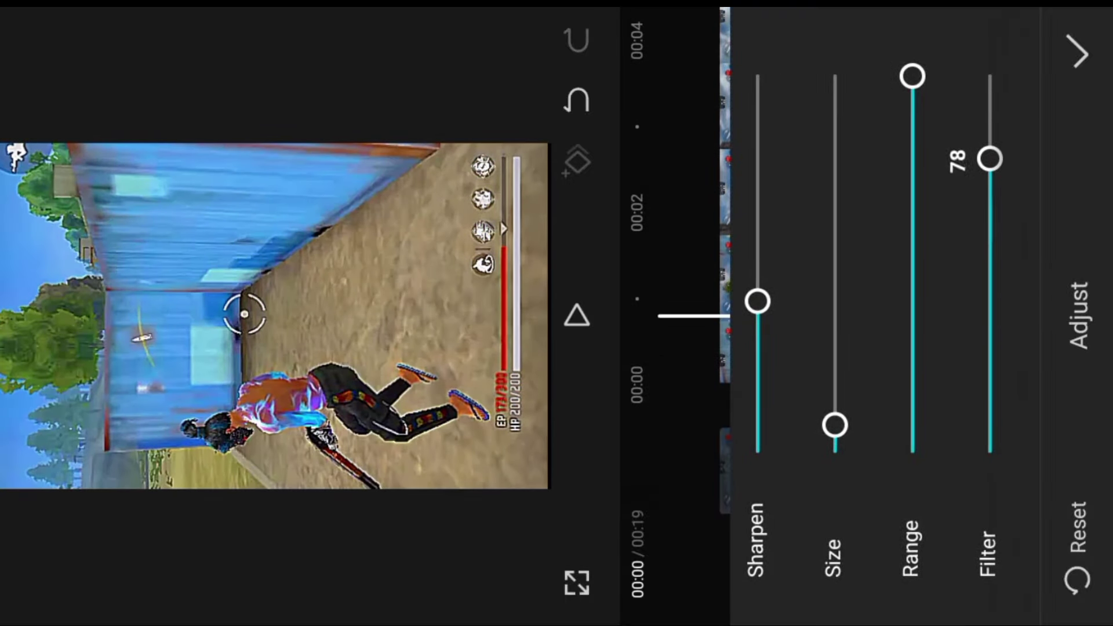
mouse_move(990, 452)
mouse_down()
mouse_move(989, 77)
mouse_move(990, 452)
mouse_move(990, 368)
mouse_up()
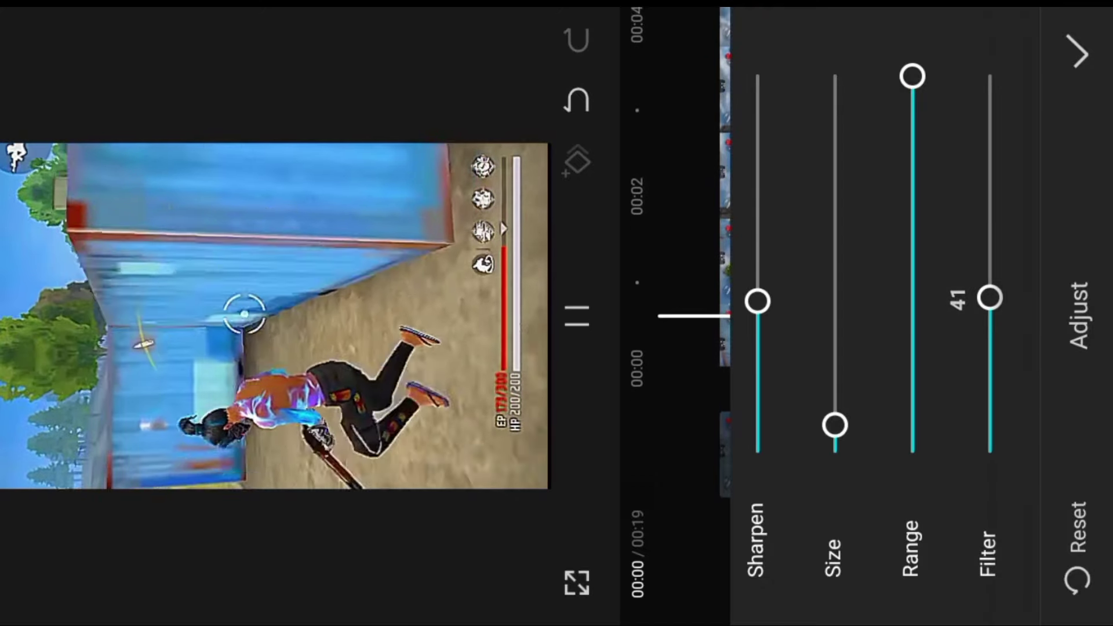
click(1079, 55)
In Adjust's HSL controls, select the blue swatch and max out its saturation
drag(1044, 435, 1044, 130)
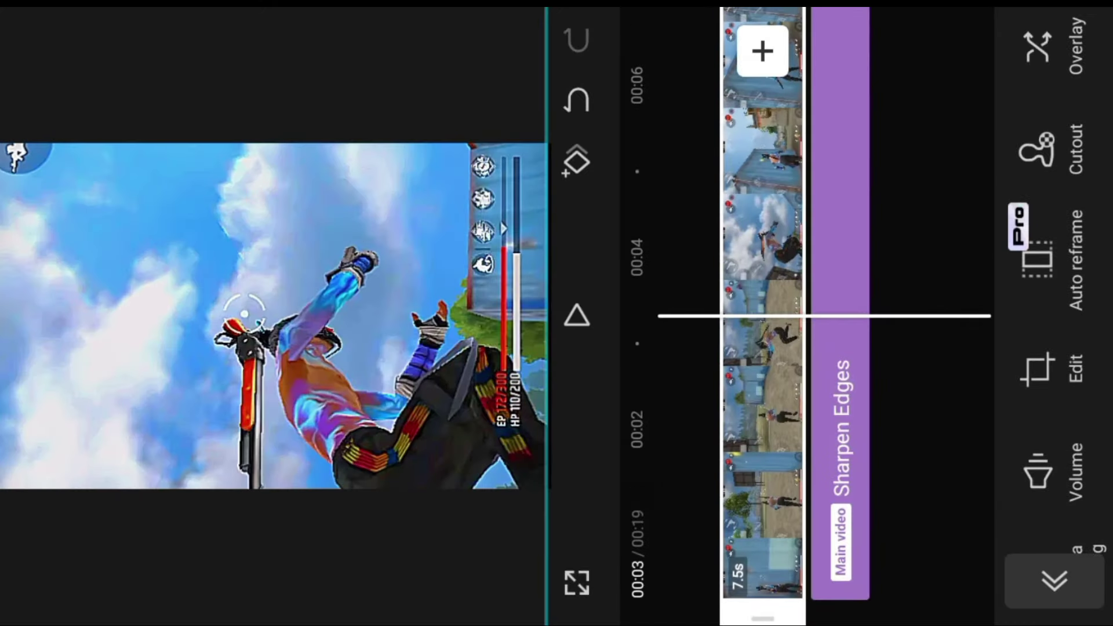
click(1044, 182)
drag(974, 188, 757, 457)
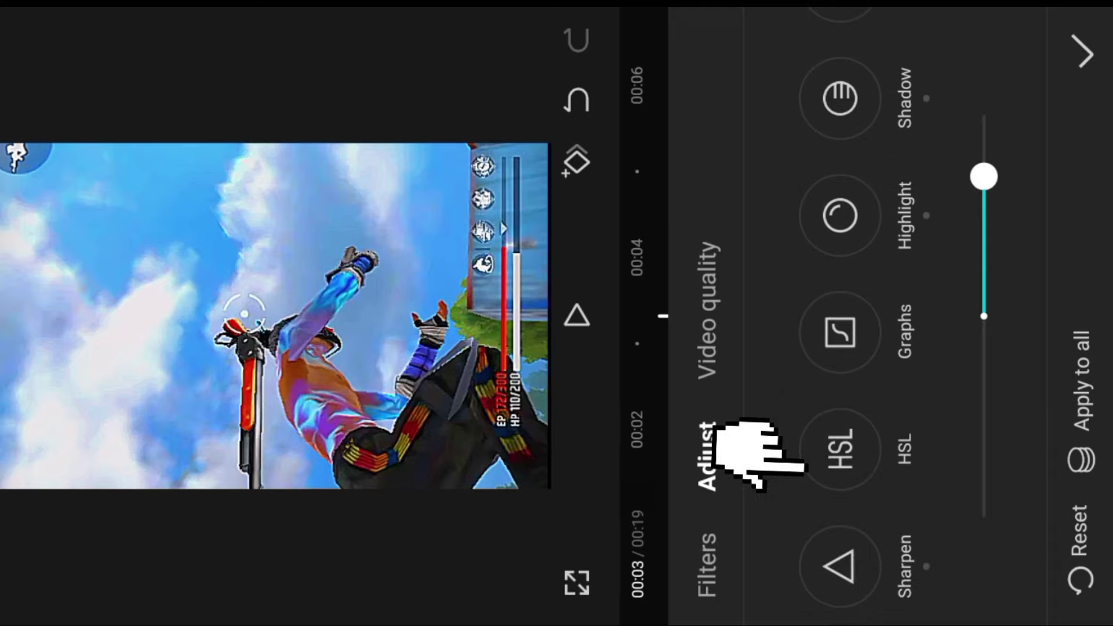
click(840, 450)
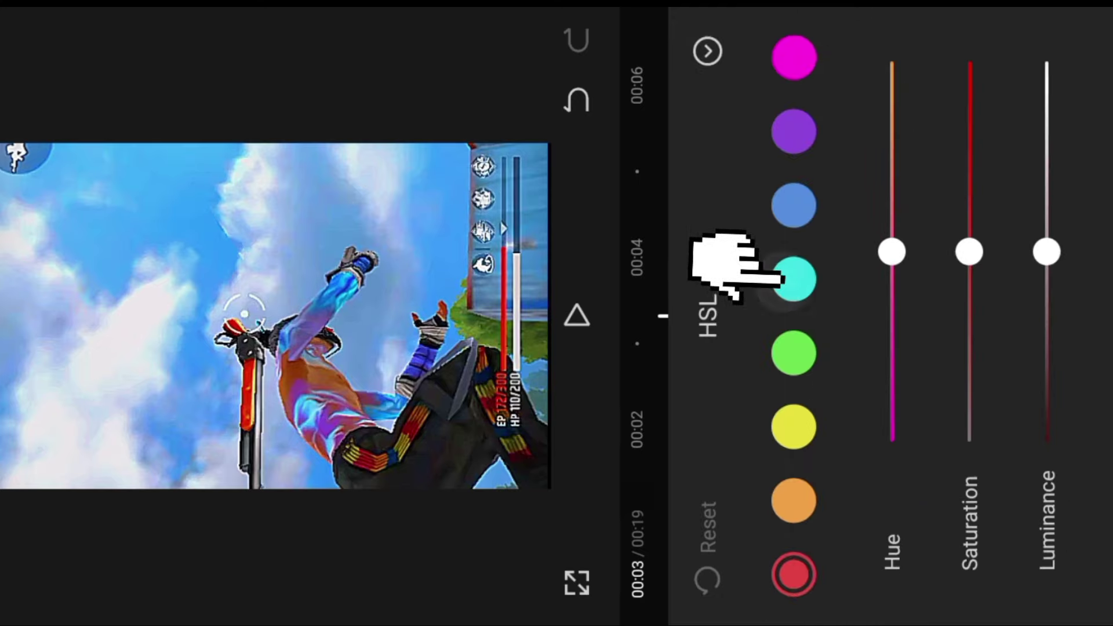
click(794, 279)
click(794, 205)
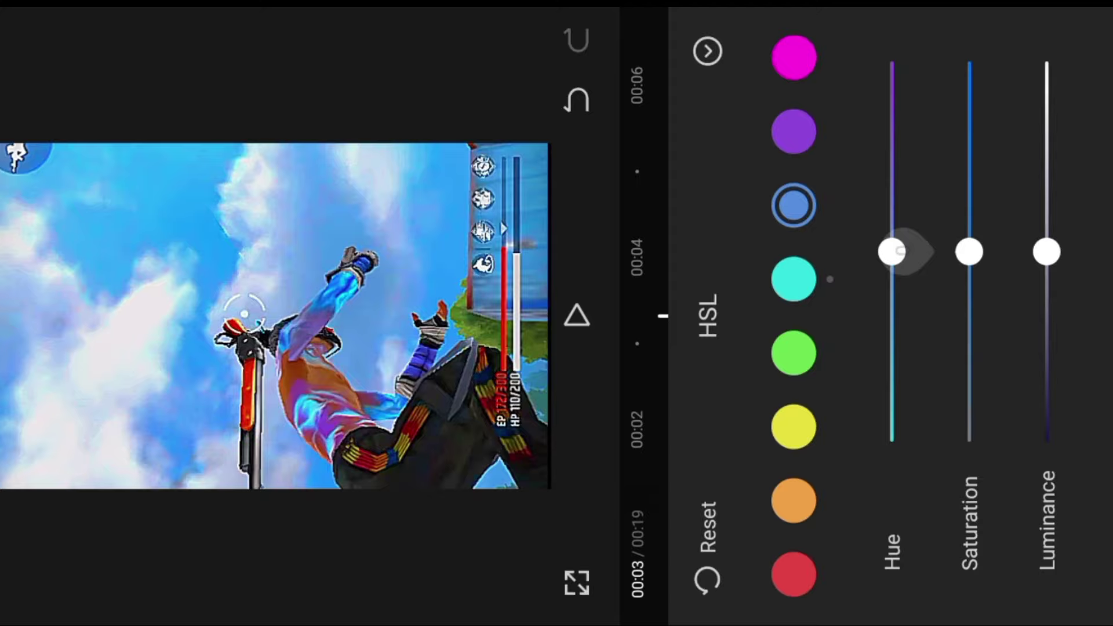
click(638, 392)
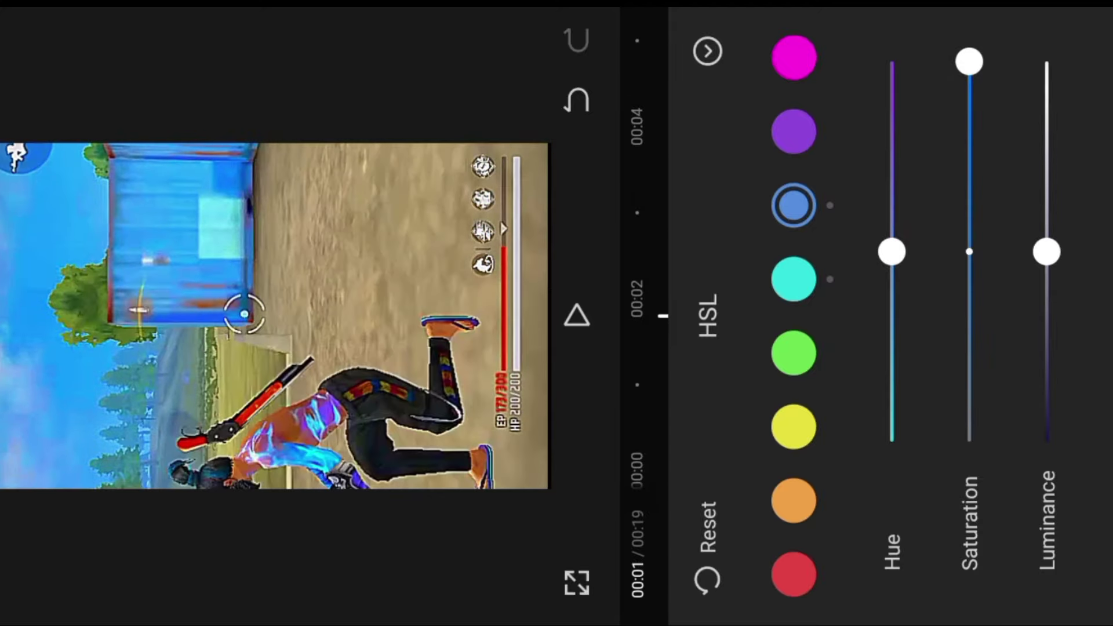
click(793, 352)
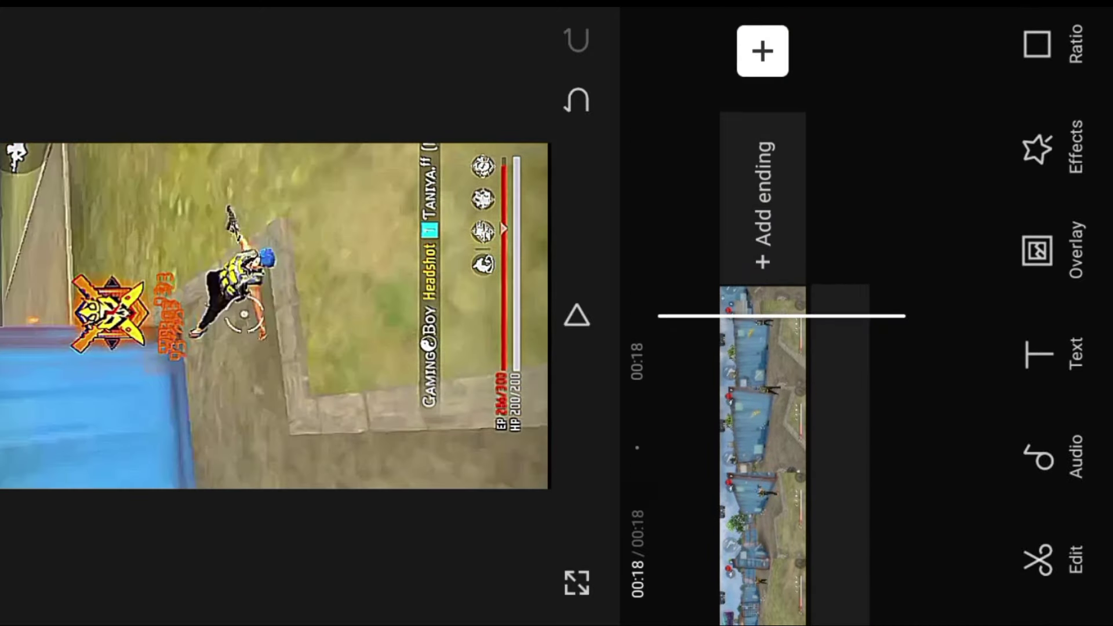
Extend the Sharpen Edges effect to the video's end and return to 00:18
click(762, 391)
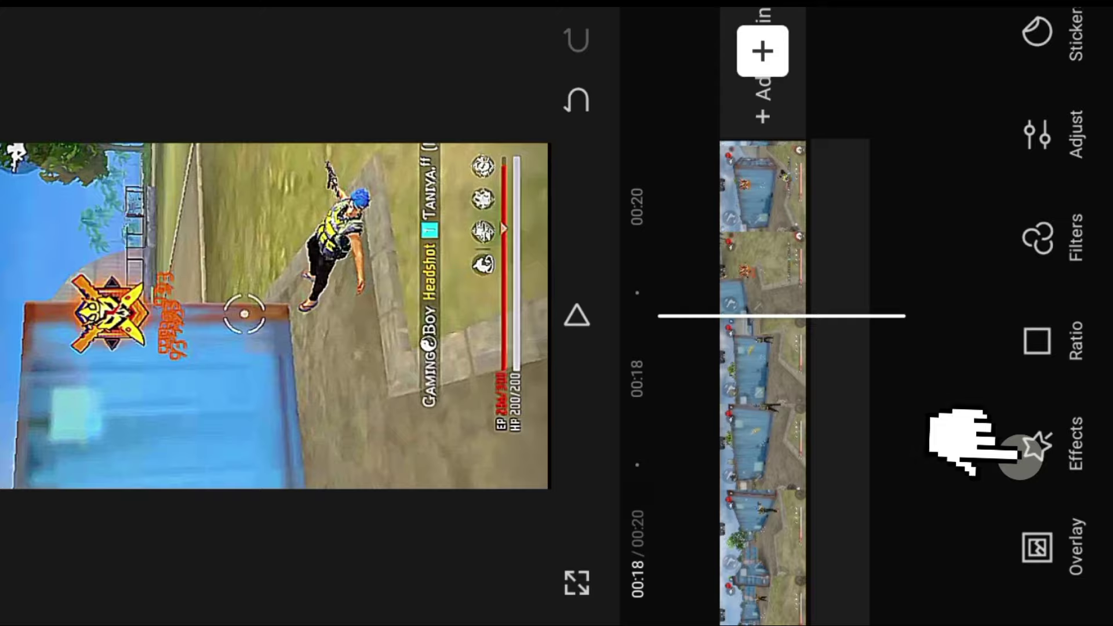
click(1035, 445)
click(827, 427)
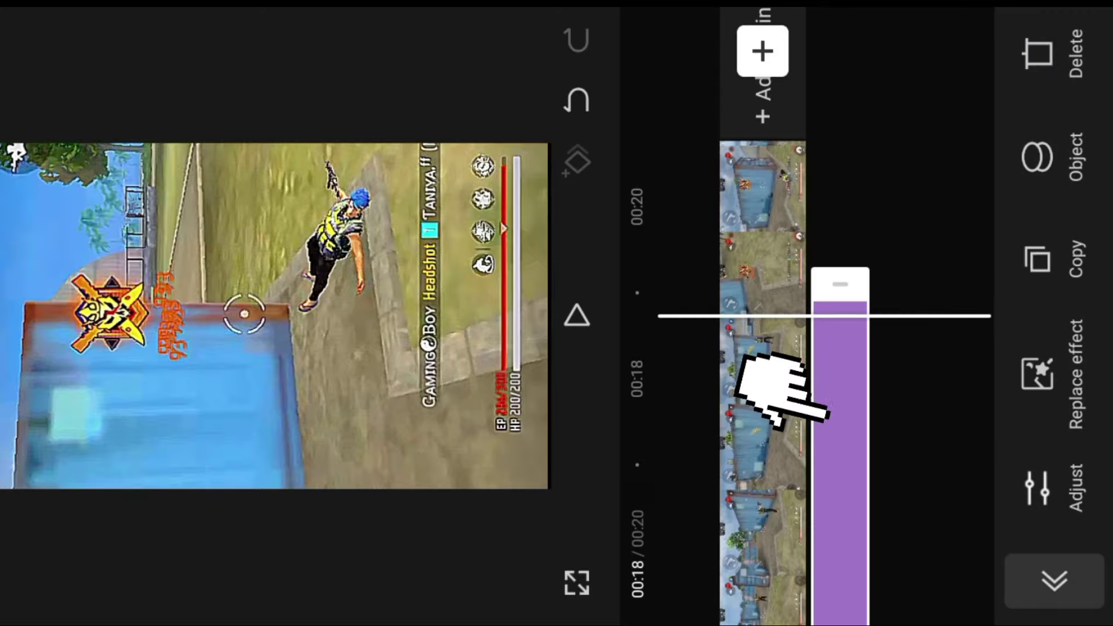
drag(839, 300, 856, 52)
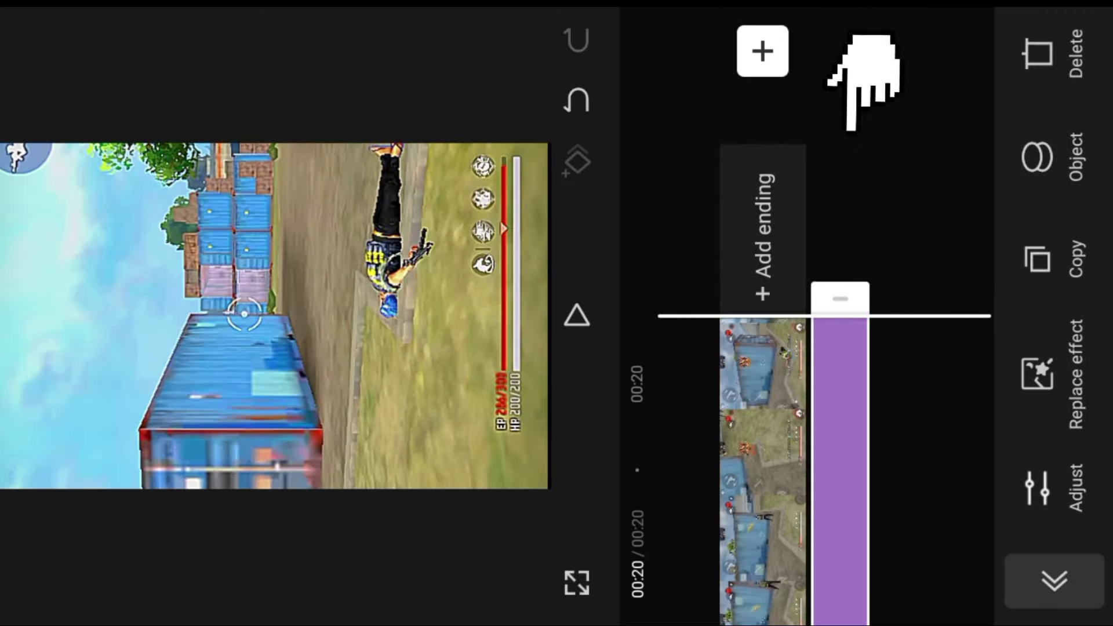
click(922, 218)
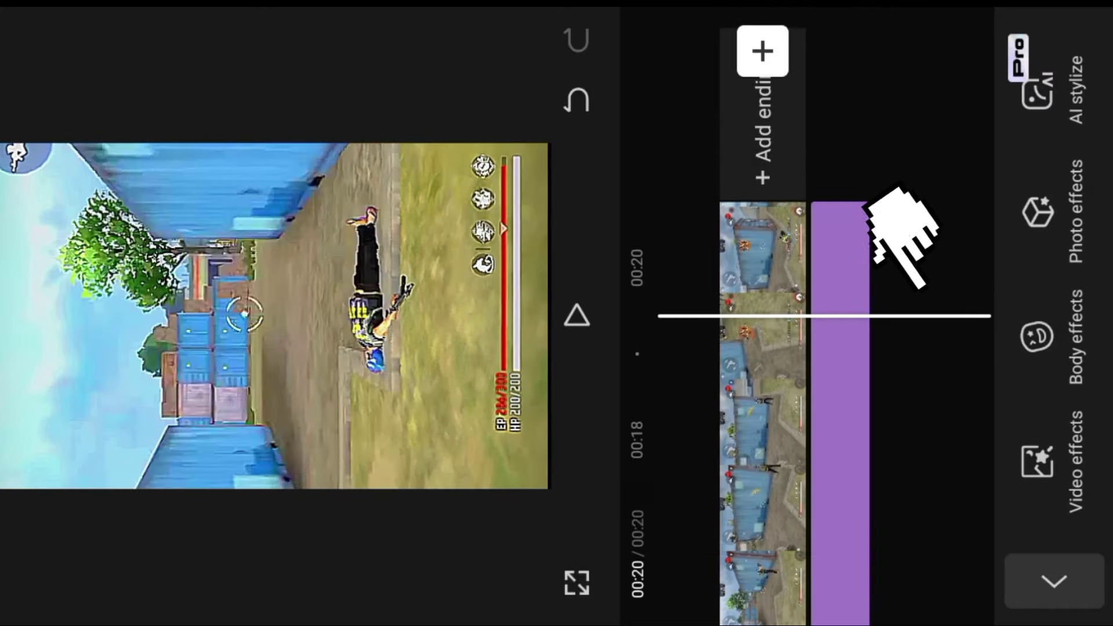
drag(922, 218, 922, 391)
Apply a Darken Flash effect at 00:18 with Glow and Speed 76, then preview
click(1035, 461)
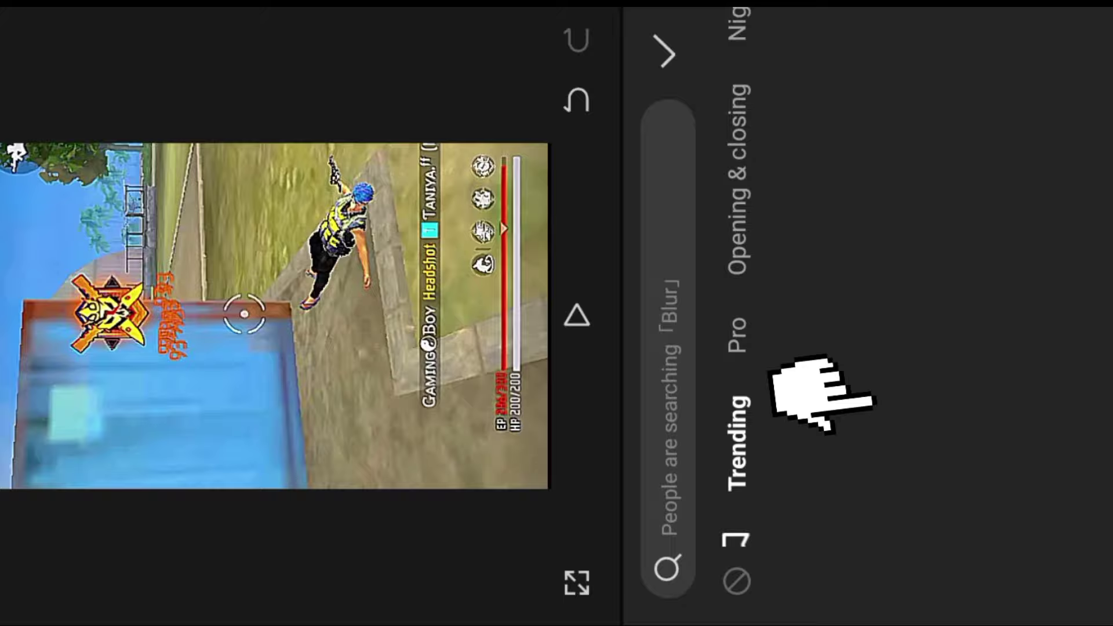
scroll(661, 313, down, 10)
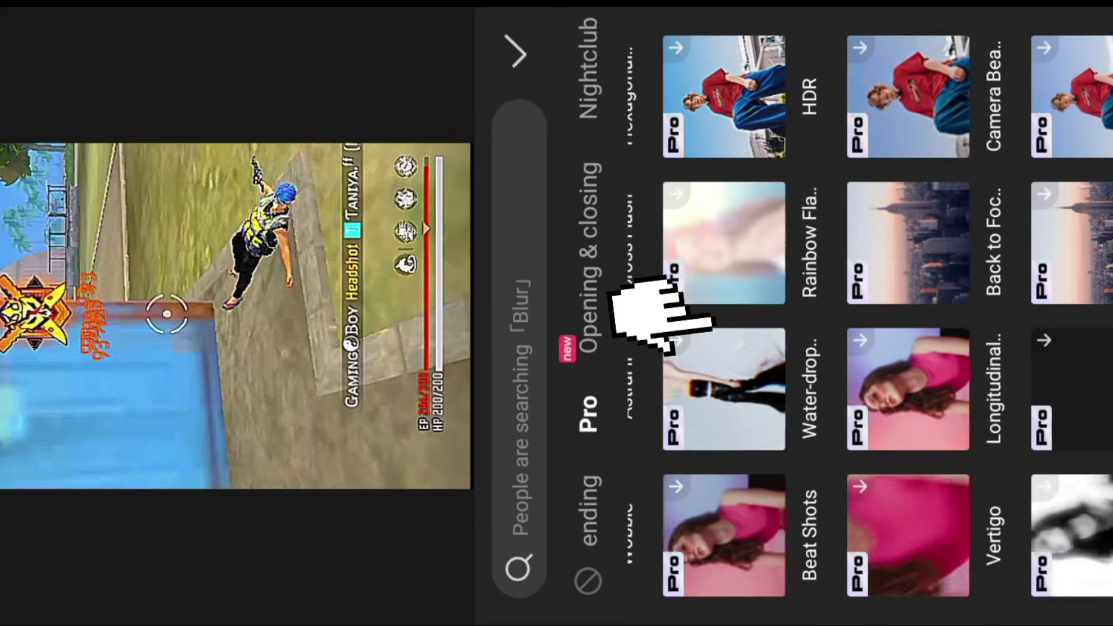
scroll(662, 313, down, 8)
scroll(678, 348, down, 4)
click(722, 389)
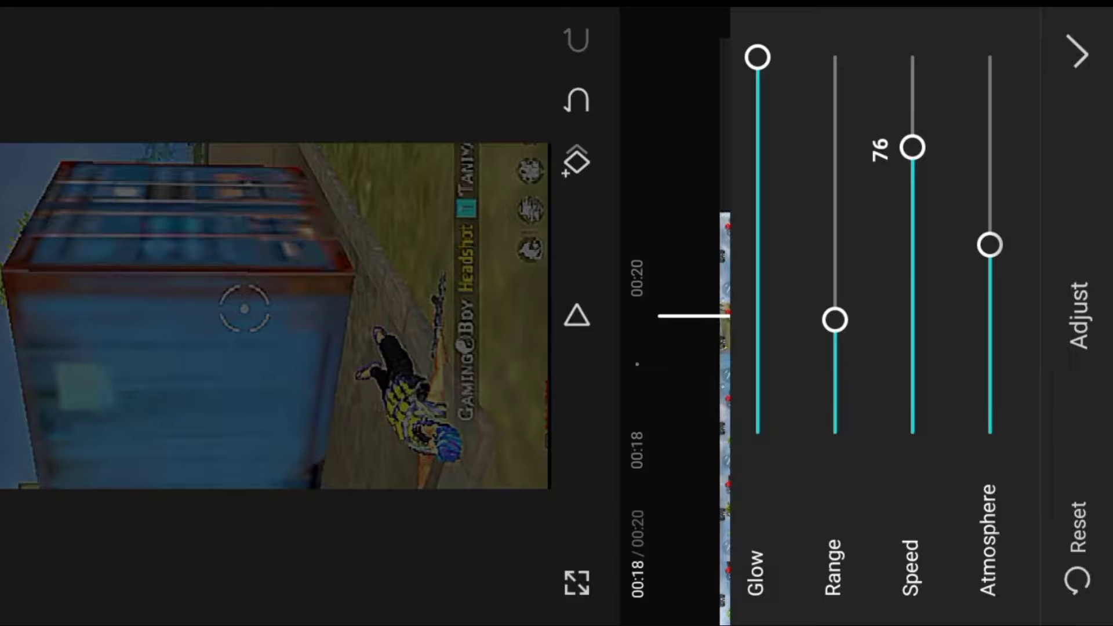
click(576, 316)
click(1078, 53)
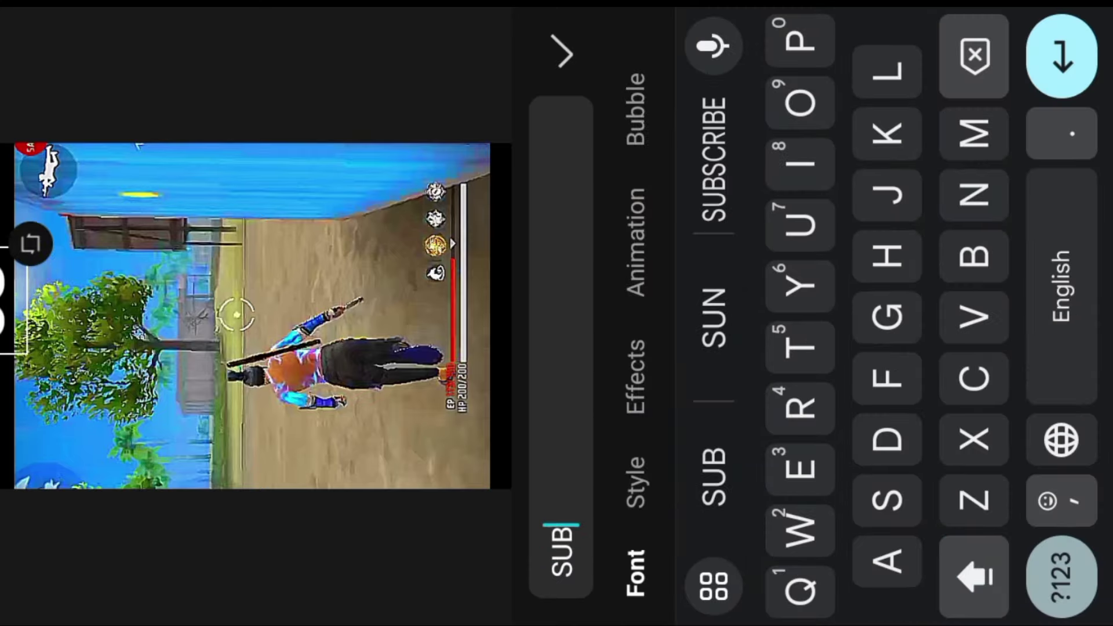
Finish typing the SUBSCRIBE caption
click(714, 162)
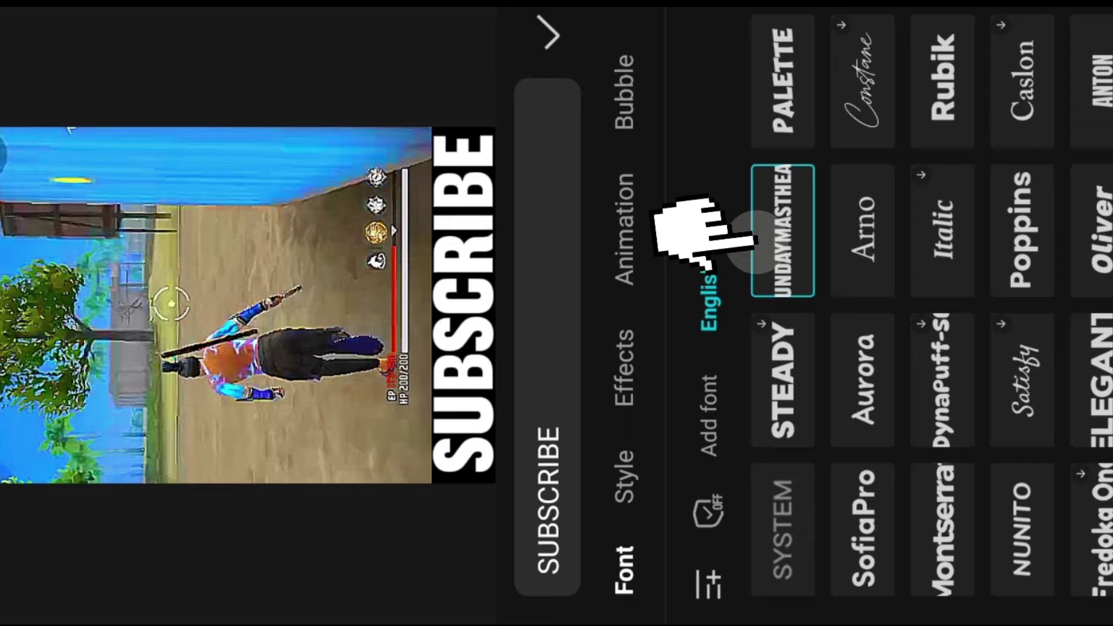